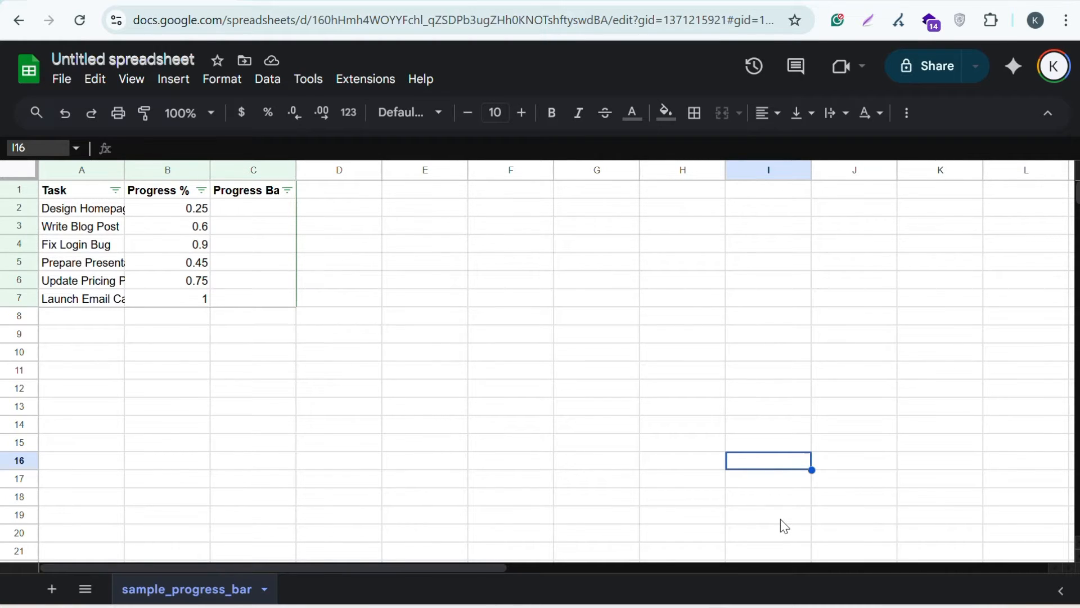
Review the Task, Progress % and Progress Bar headers, then widen column C
left_click(107, 231)
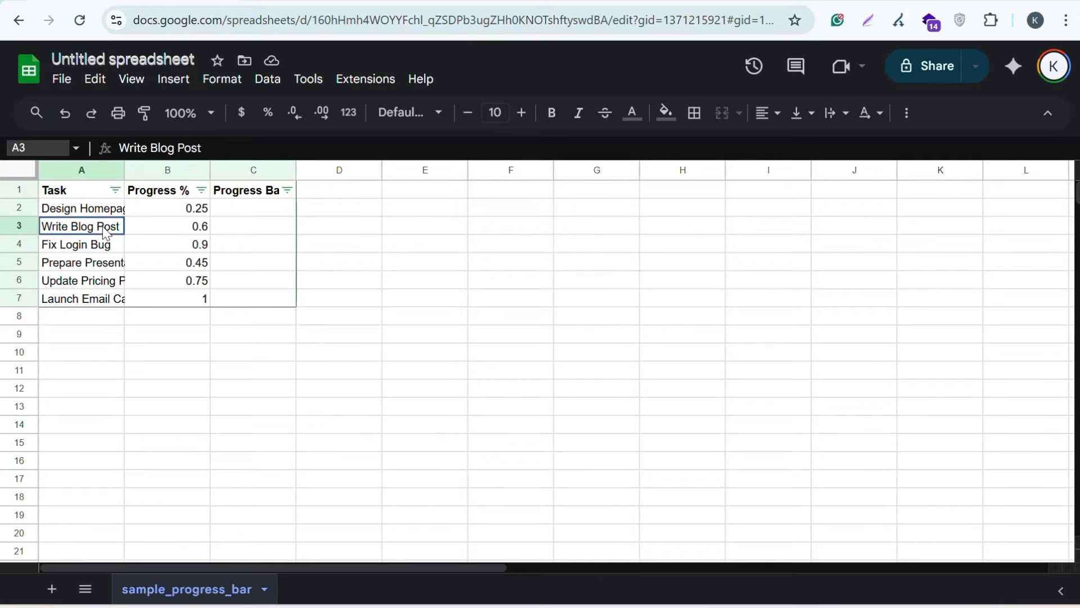
left_click(87, 193)
left_click(152, 194)
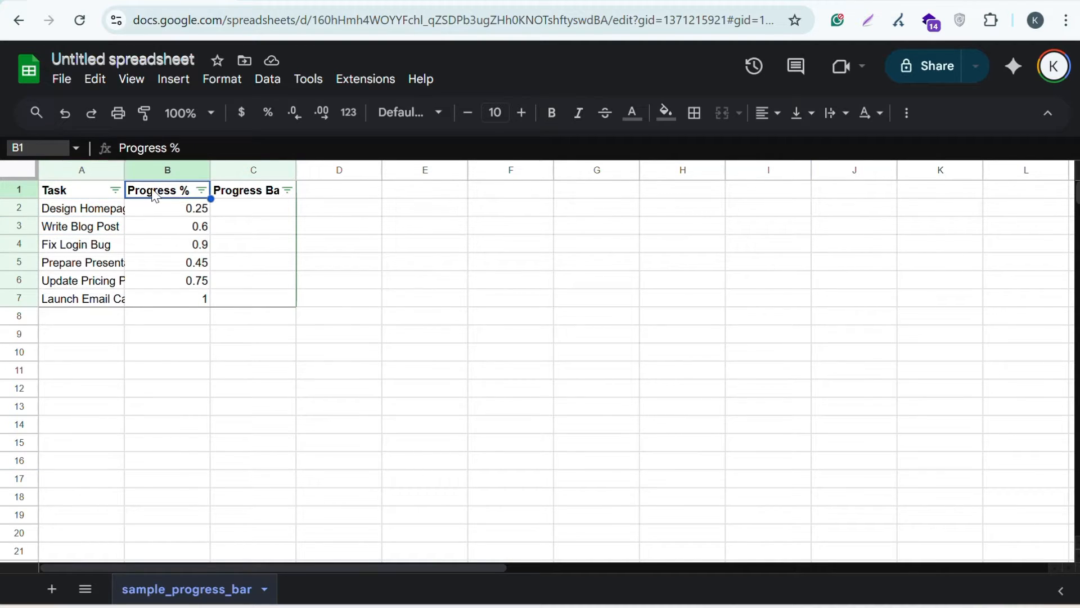
left_click(251, 195)
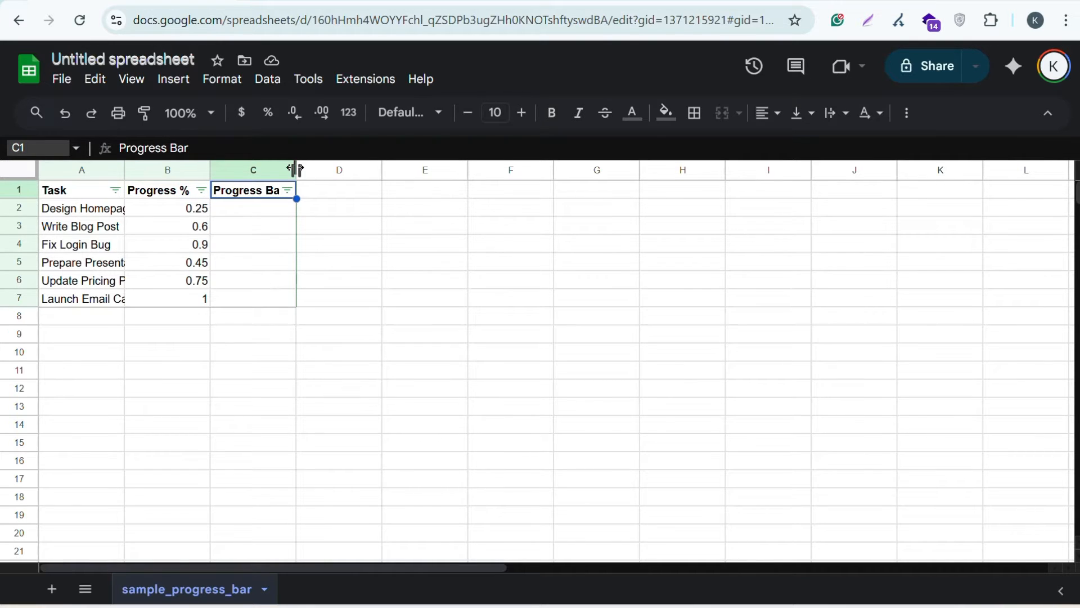
left_click_drag(295, 169, 364, 170)
Enter =REPT("█",ROUND(B2*20)) & REPT("░",20-ROUND(B2*20)) in C2 for a 20-block bar
left_click(324, 211)
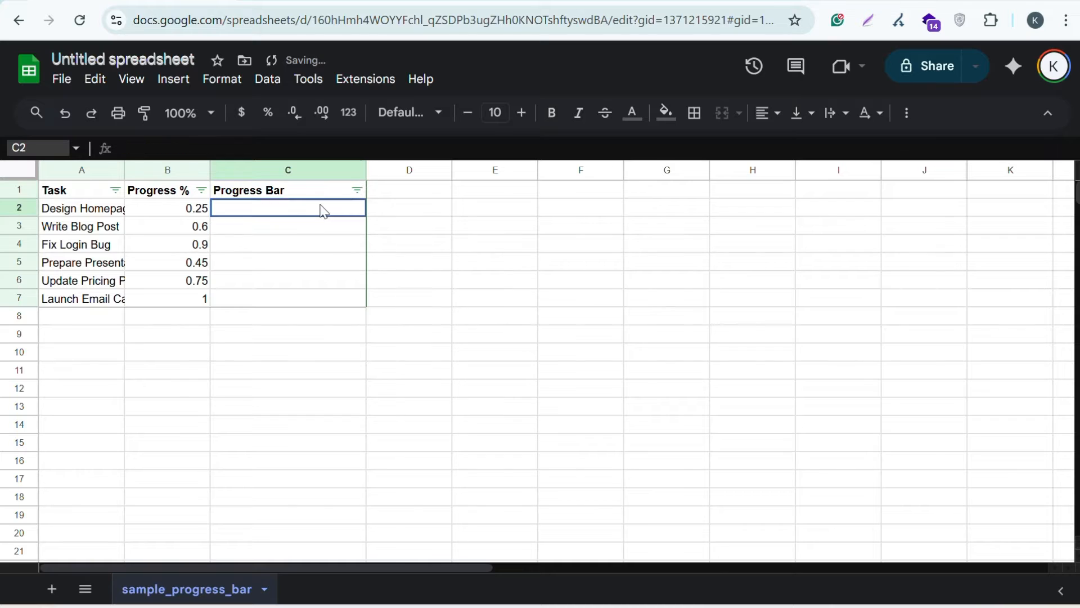
left_click(134, 151)
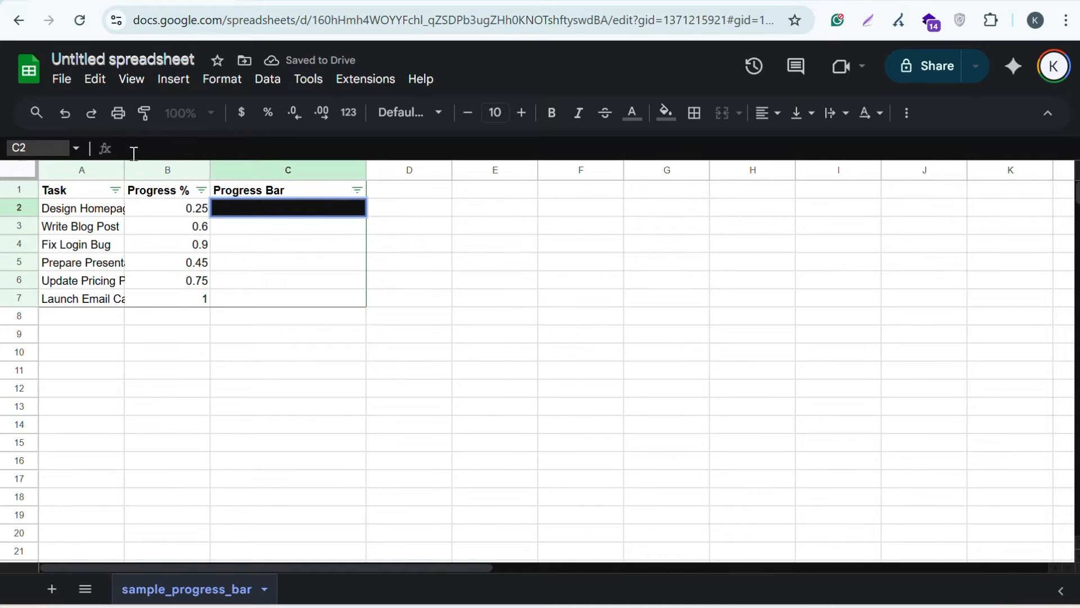
type("=")
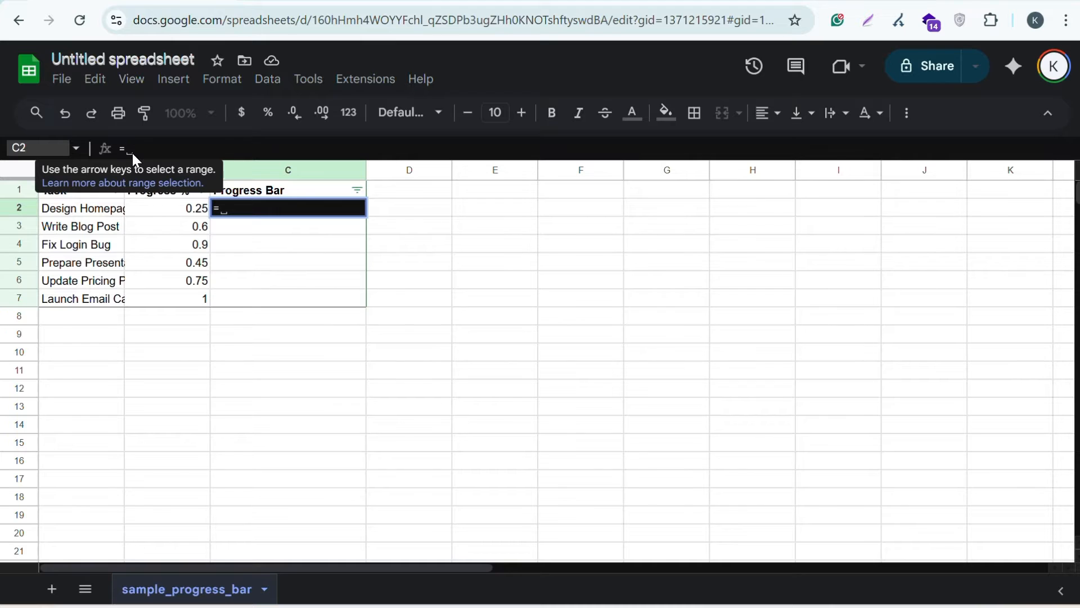
type("Rept")
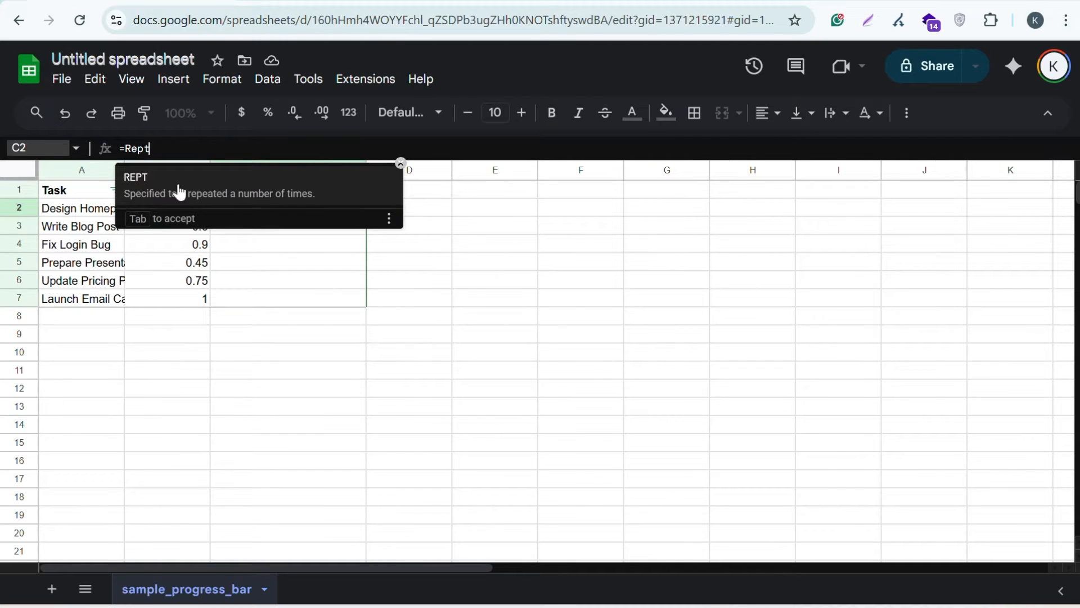
key("Tab")
type("\"█\",ROUND(B2*20)) & REPT(\"░\",20-ROUND(B2*20))")
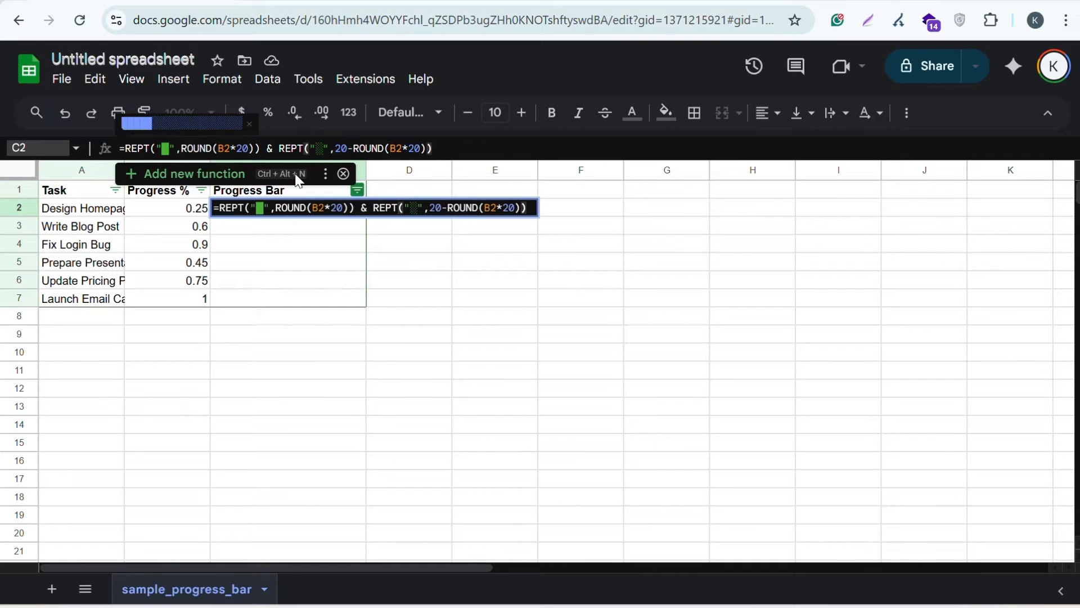
left_click(140, 145)
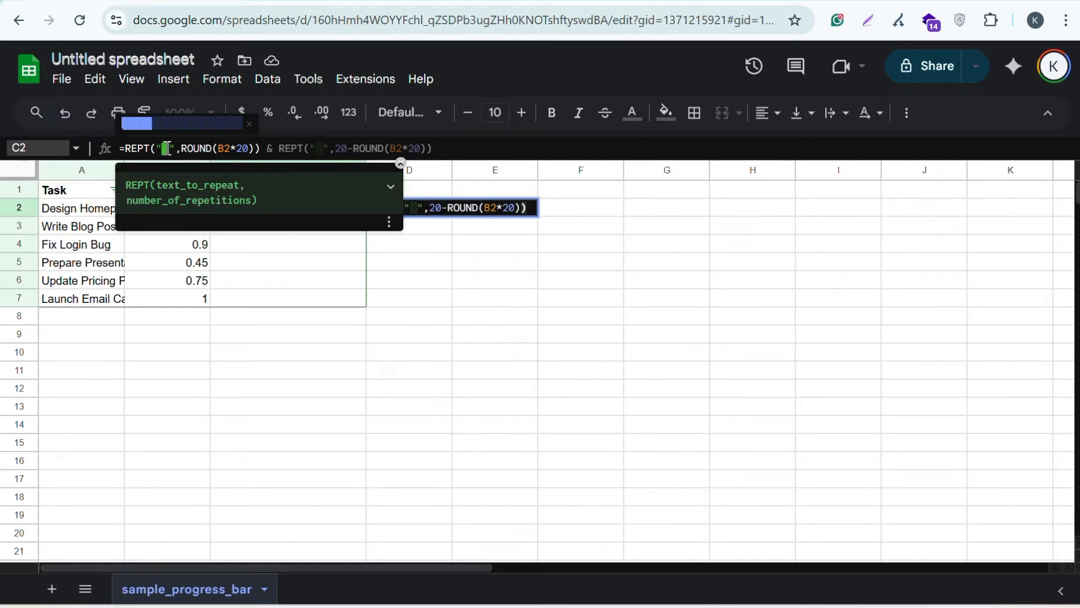
left_click(224, 296)
left_click(198, 211)
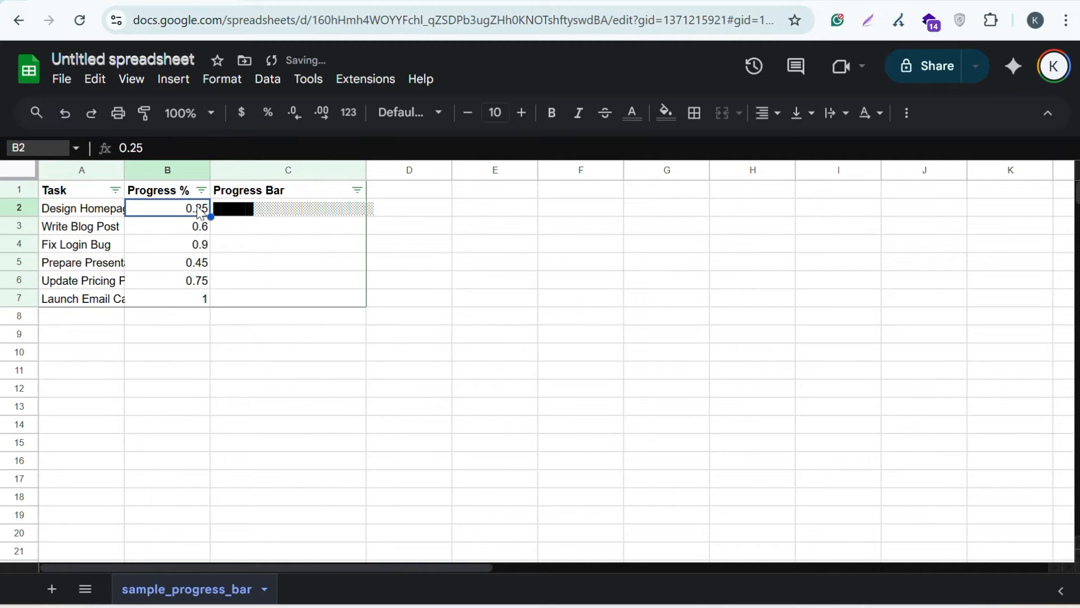
left_click(258, 217)
double_click(258, 216)
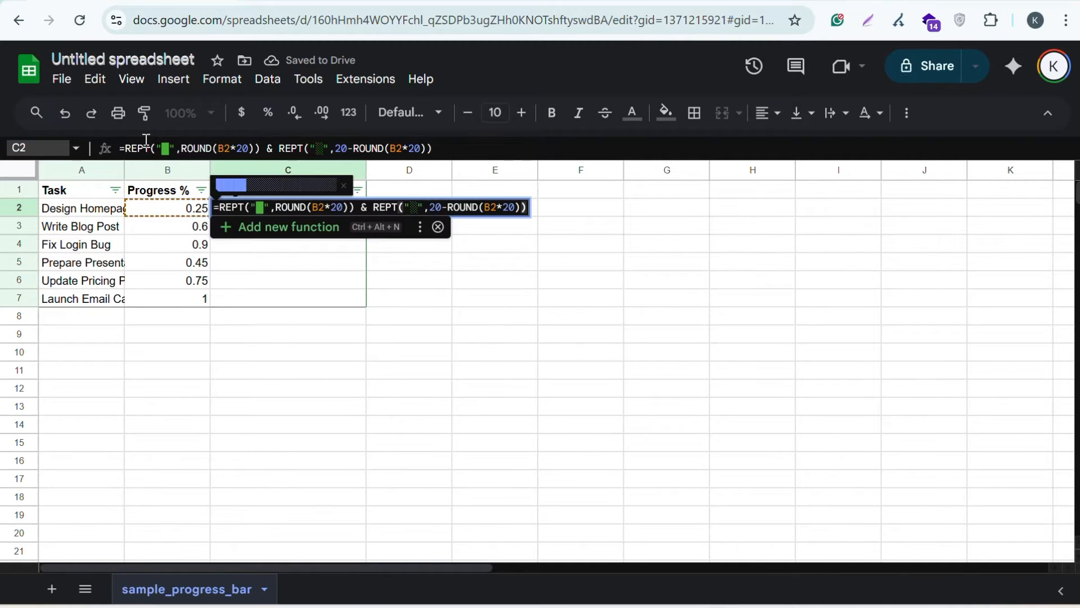
left_click(168, 149)
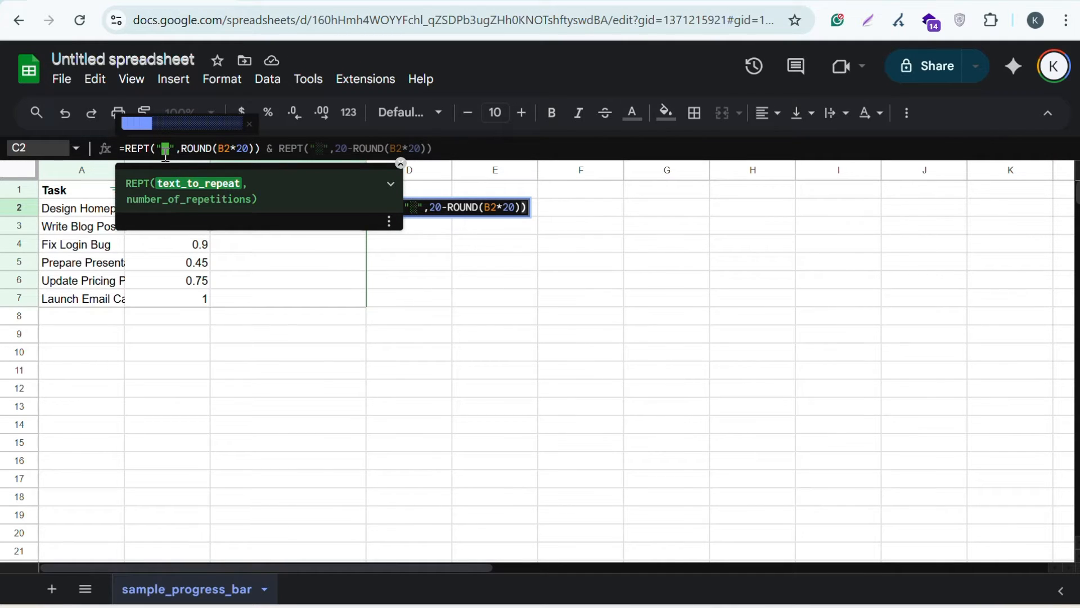
double_click(166, 149)
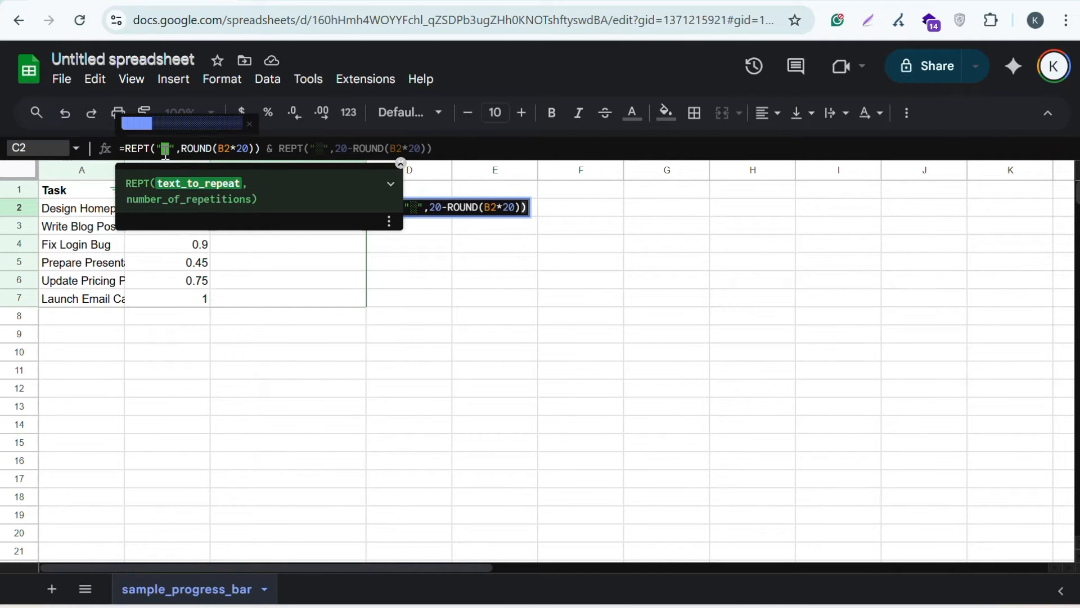
left_click(197, 149)
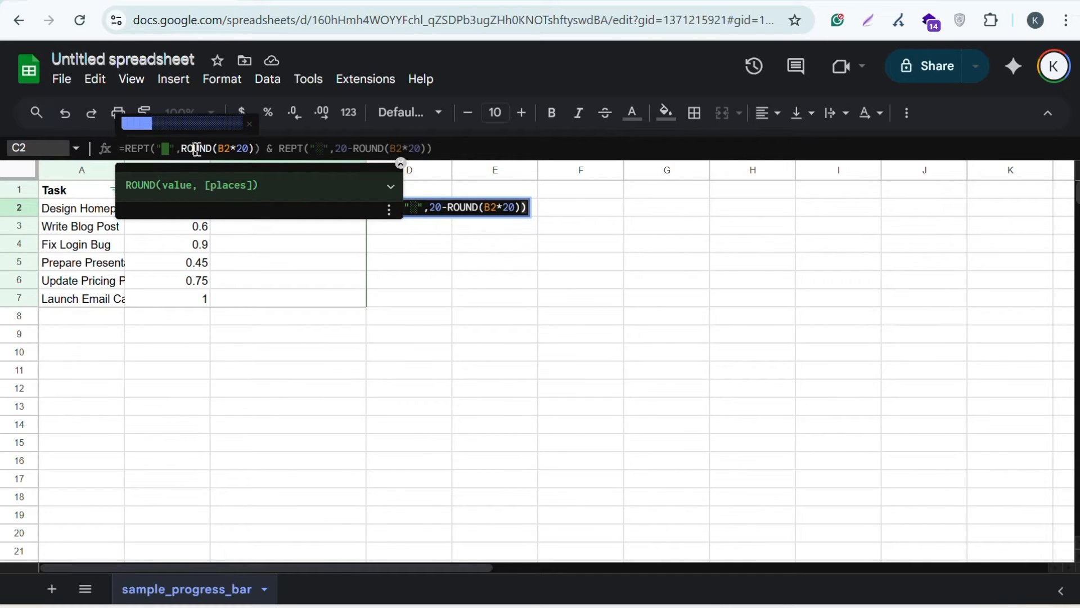
left_click(225, 147)
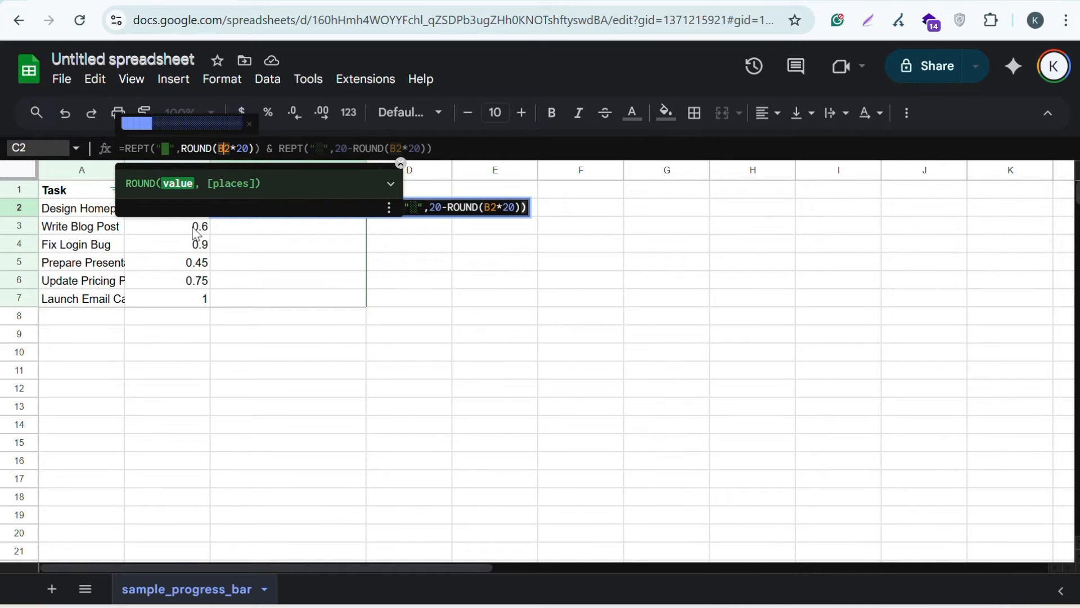
left_click(249, 147)
left_click(286, 148)
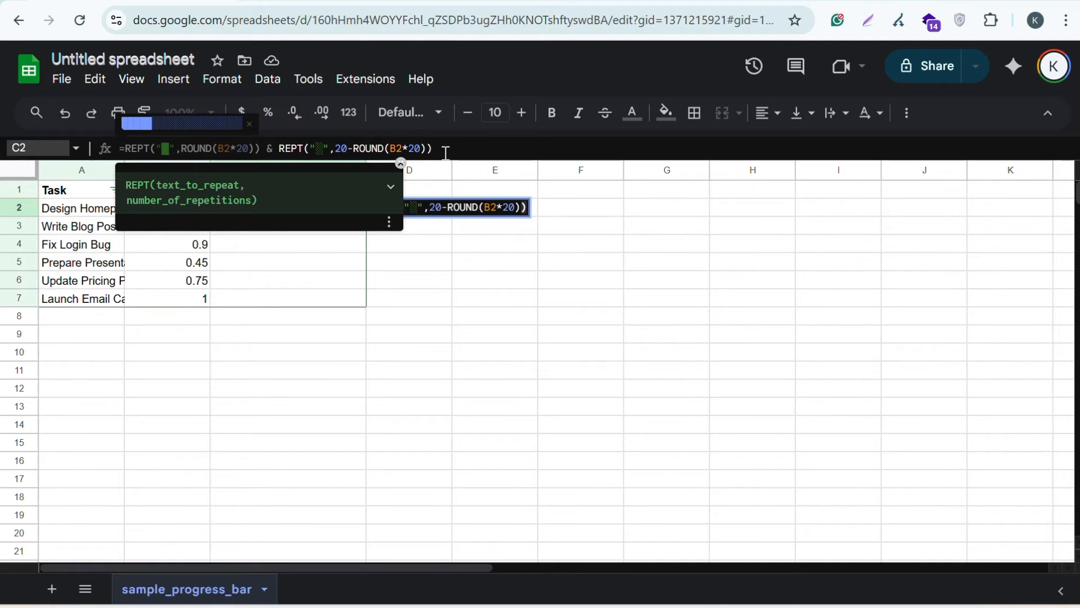
key("Return")
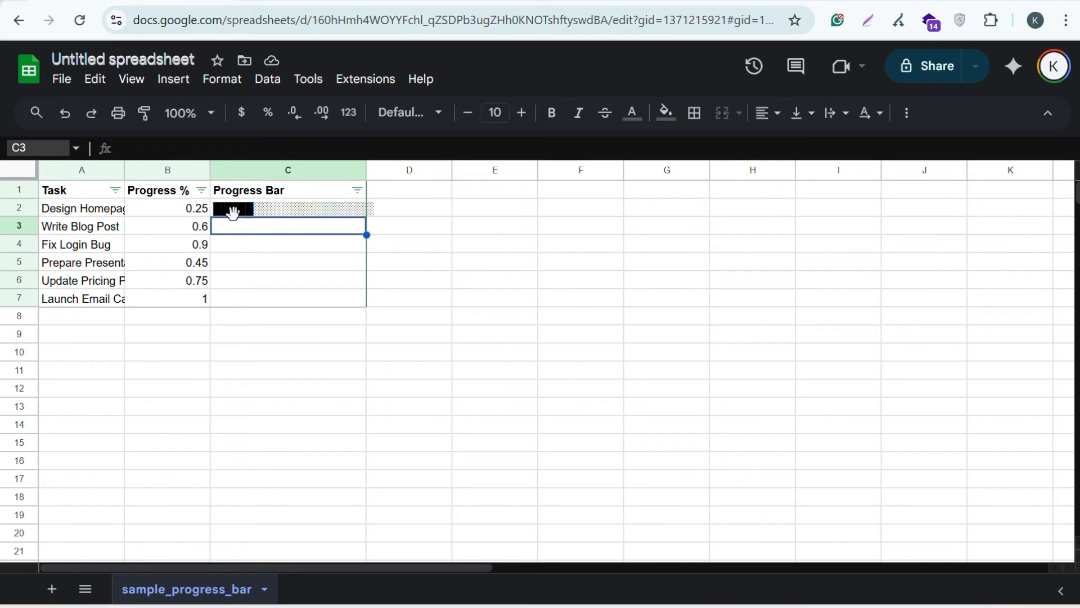
left_click(234, 271)
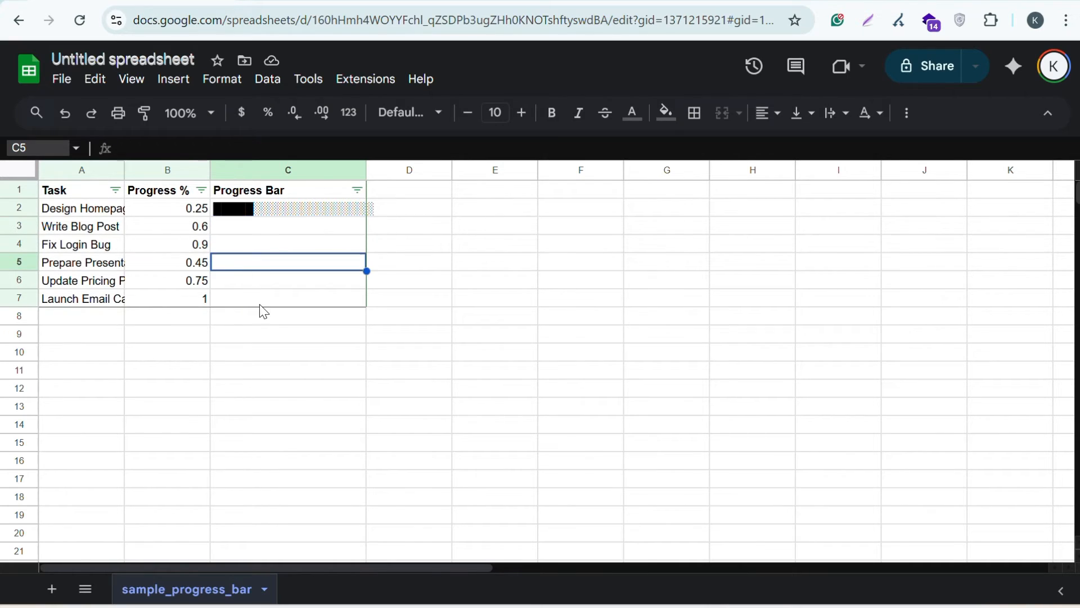
left_click(342, 213)
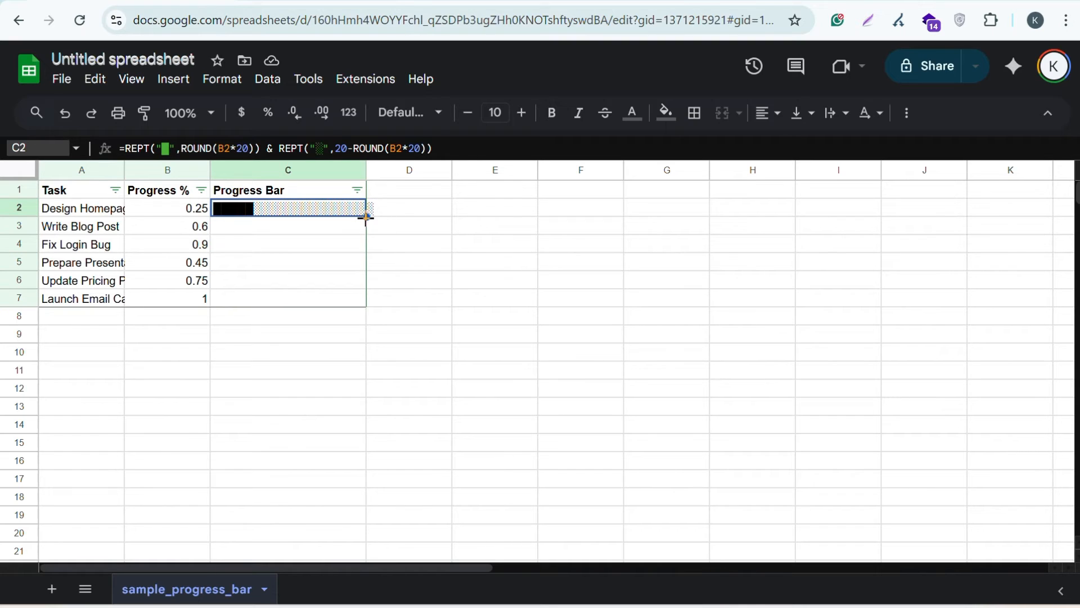
left_click_drag(366, 217, 366, 307)
left_click(363, 316)
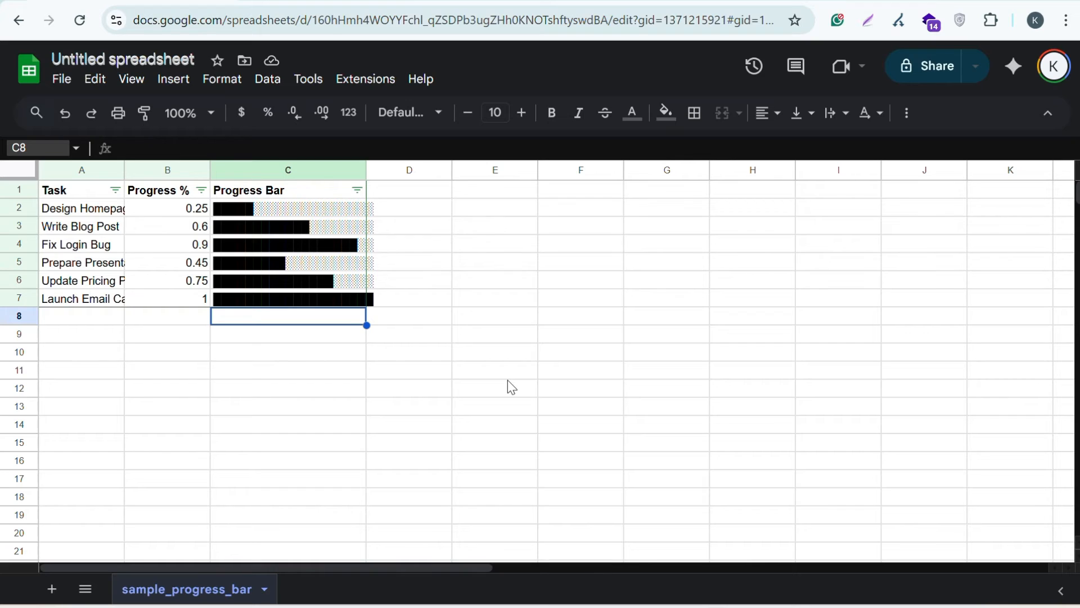
left_click(191, 214)
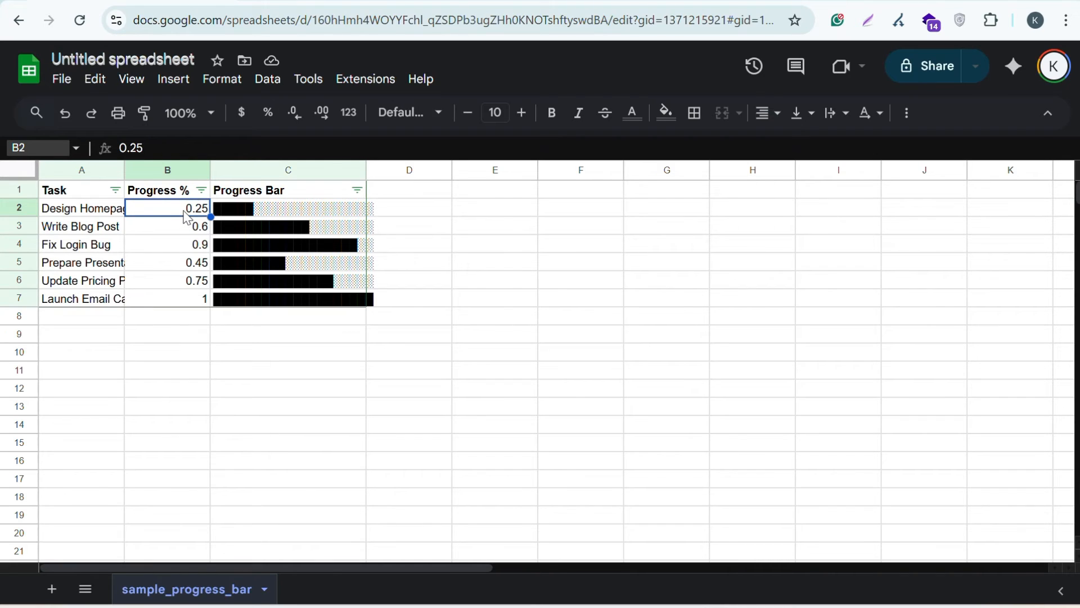
Select B2:B7 and open the existing greater-than-20 conditional format rule, keeping its range B2
left_click_drag(186, 217, 192, 303)
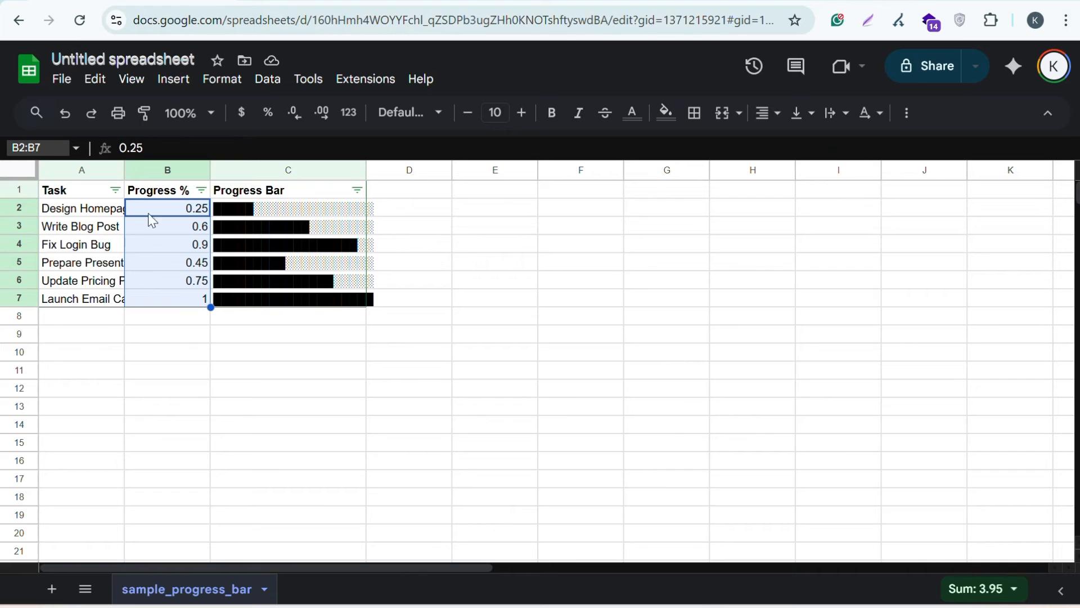
left_click(225, 83)
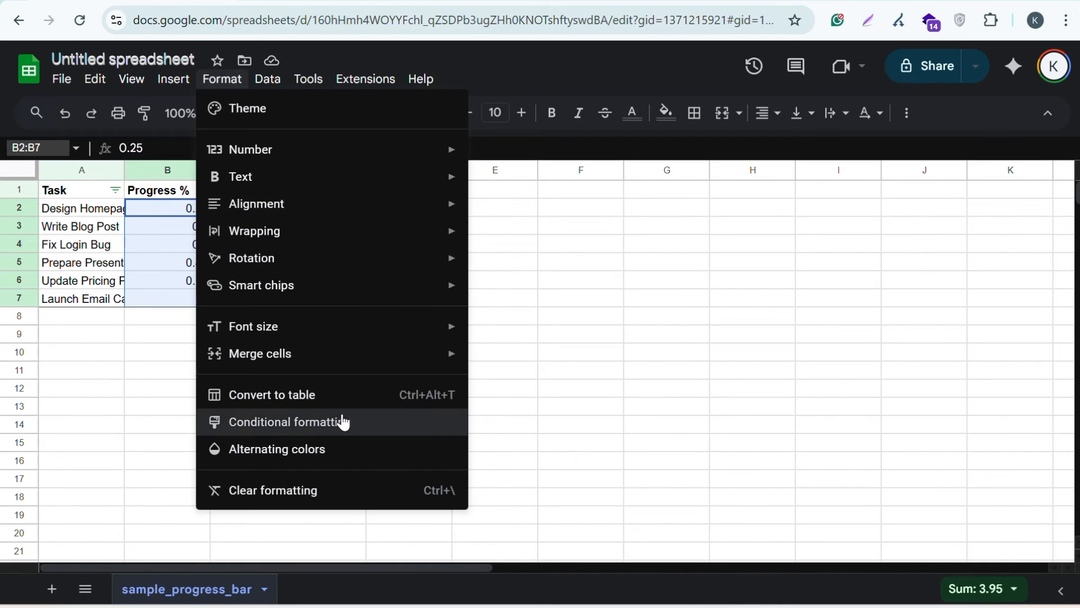
left_click(343, 422)
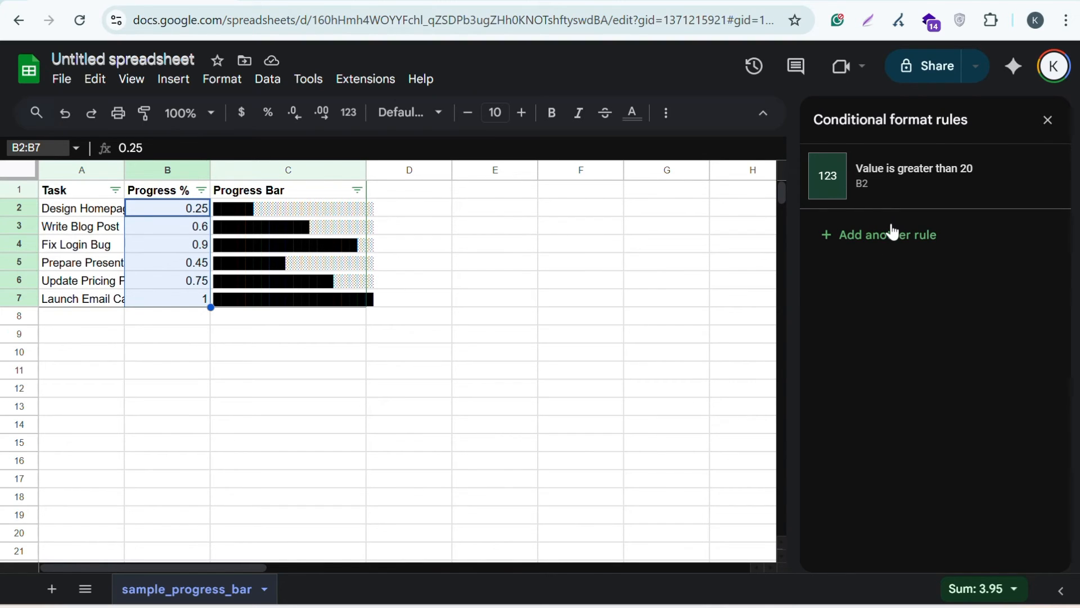
left_click(891, 191)
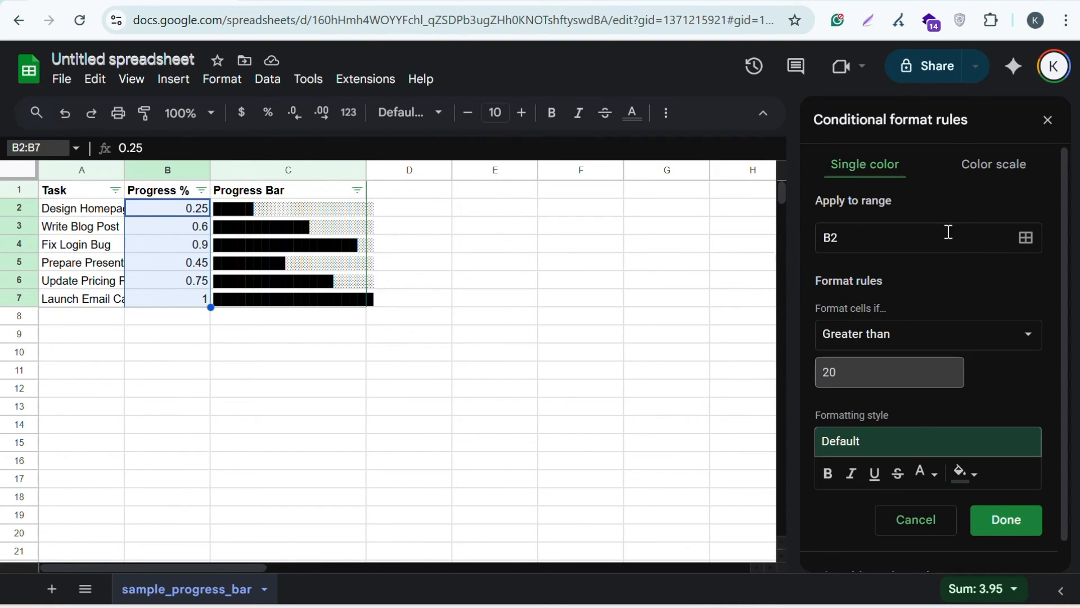
left_click(1023, 248)
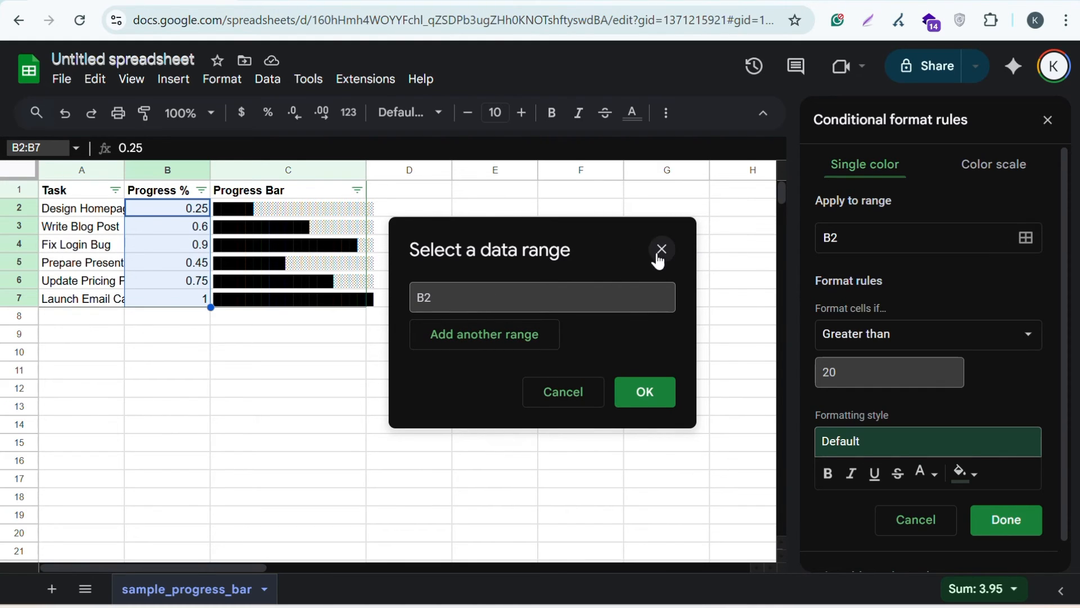
left_click(665, 395)
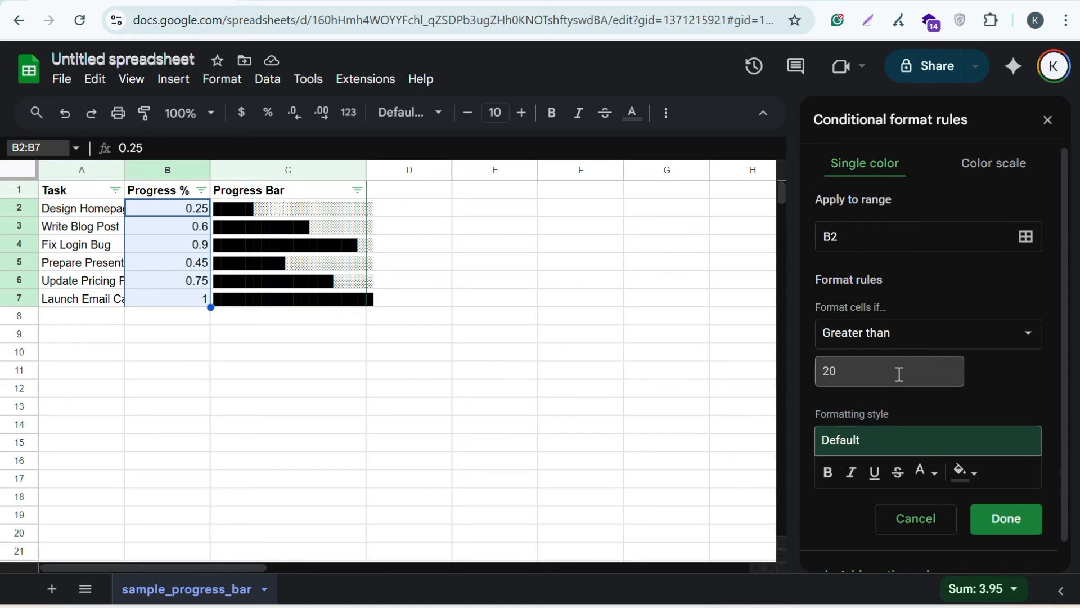
Change the rule condition to 'Greater than or equal to' with value 15
scroll(896, 368, "down", 1)
left_click(895, 308)
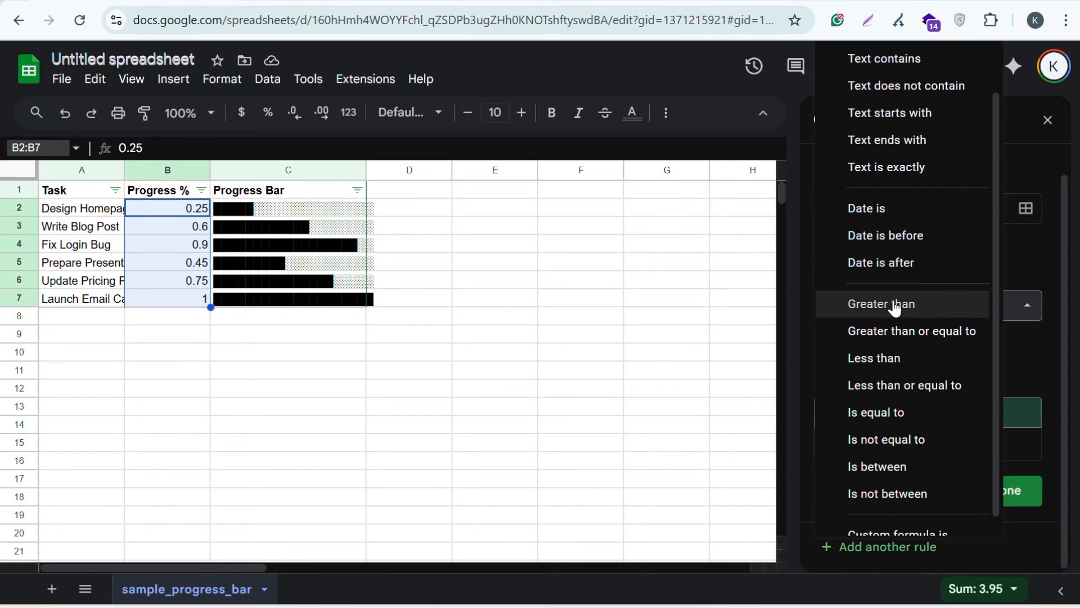
scroll(895, 308, "down", 1)
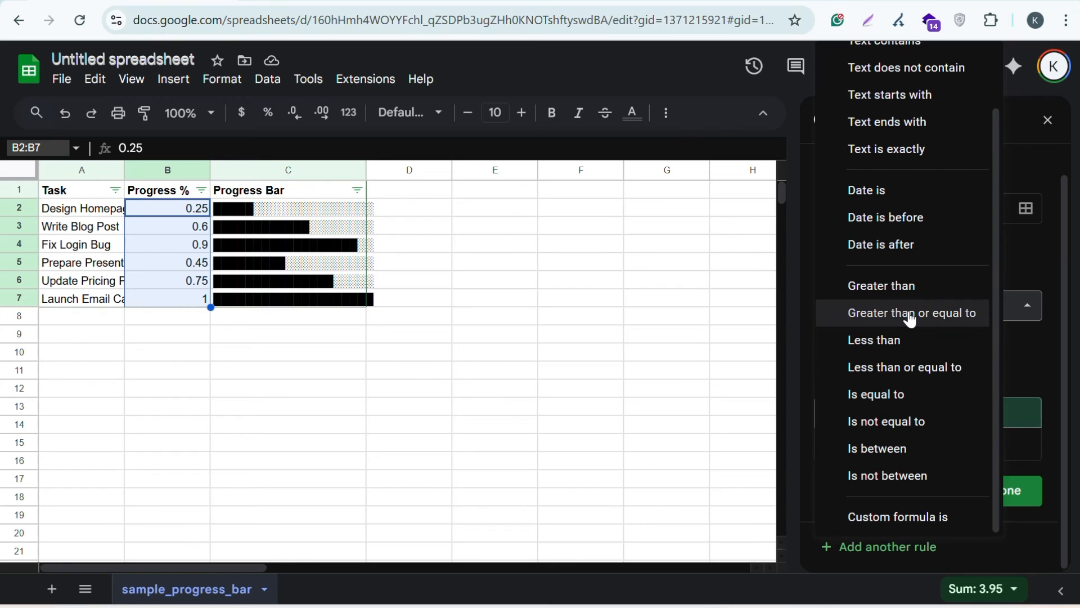
left_click(909, 318)
left_click(854, 341)
key("BackSpace")
key("BackSpace")
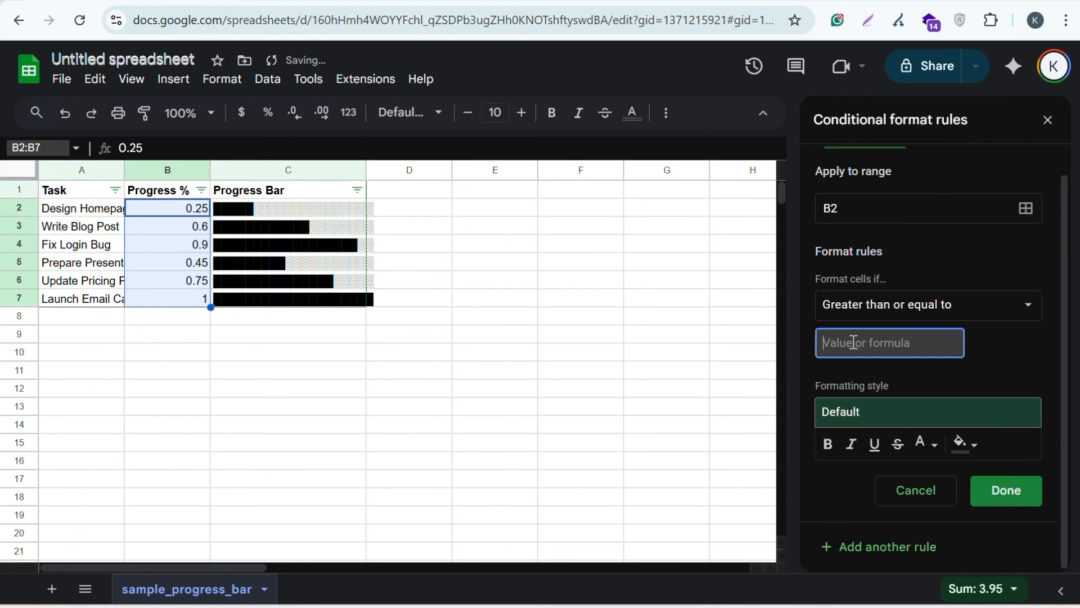
type("15")
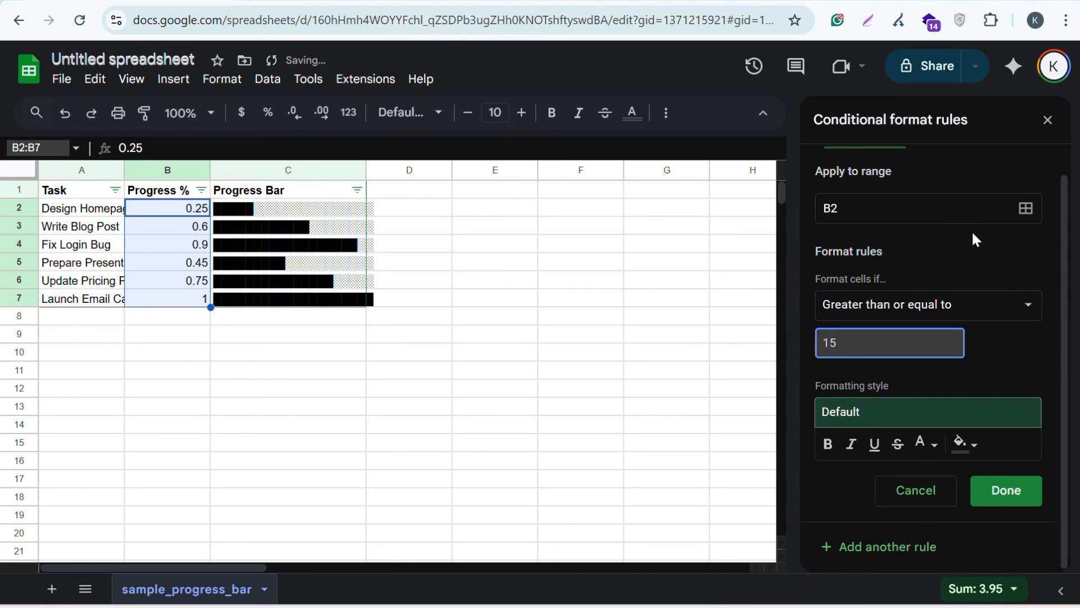
scroll(971, 230, "up", 1)
Convert the rule to a color scale and save it, shading B2's 0.25 green
left_click(989, 175)
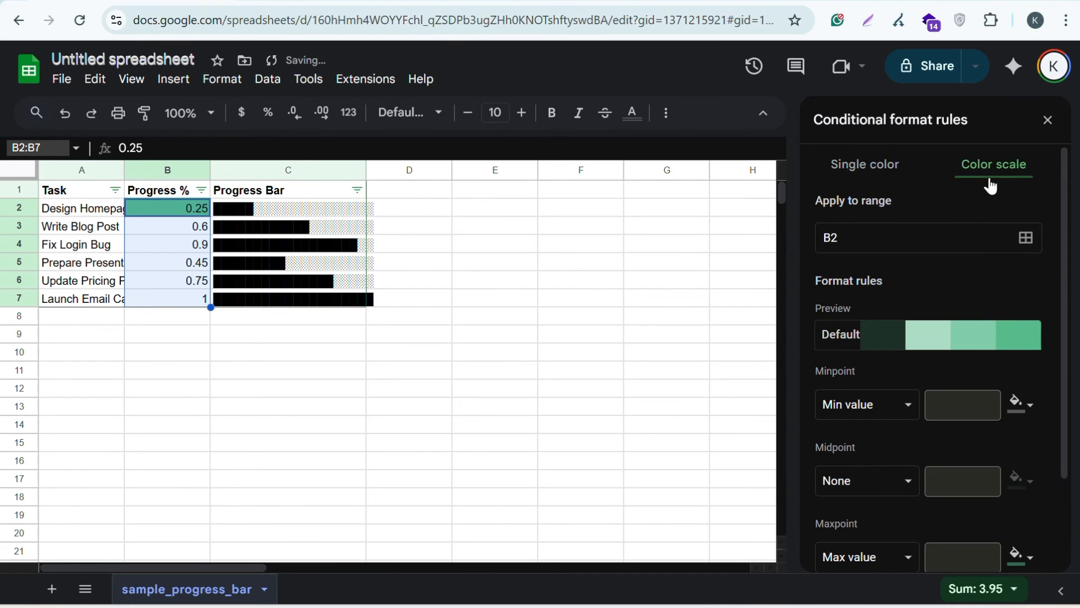
left_click(958, 345)
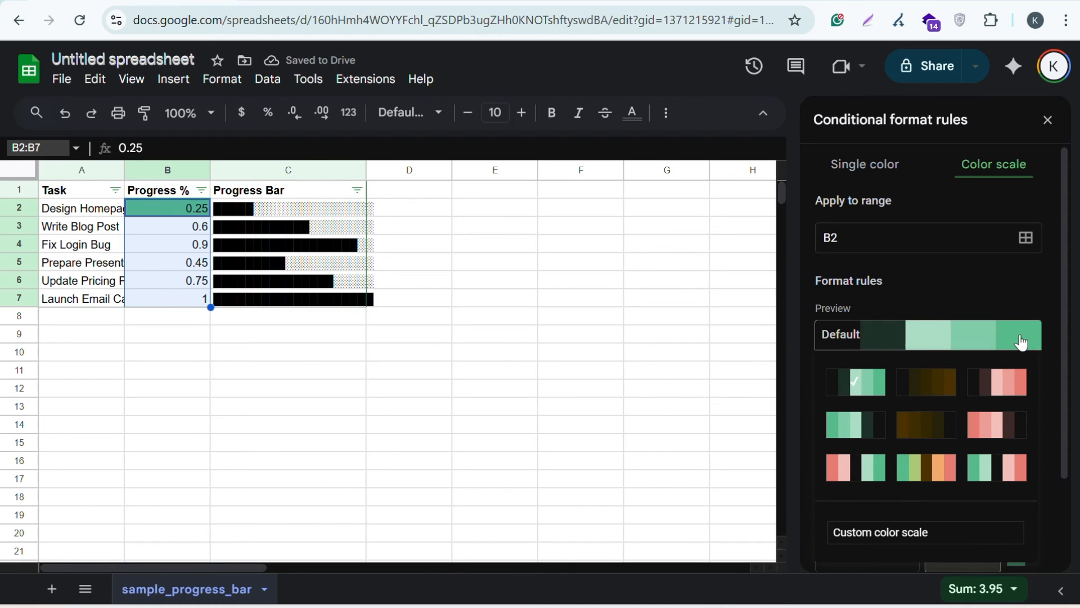
scroll(1021, 342, "down", 2)
left_click(1008, 498)
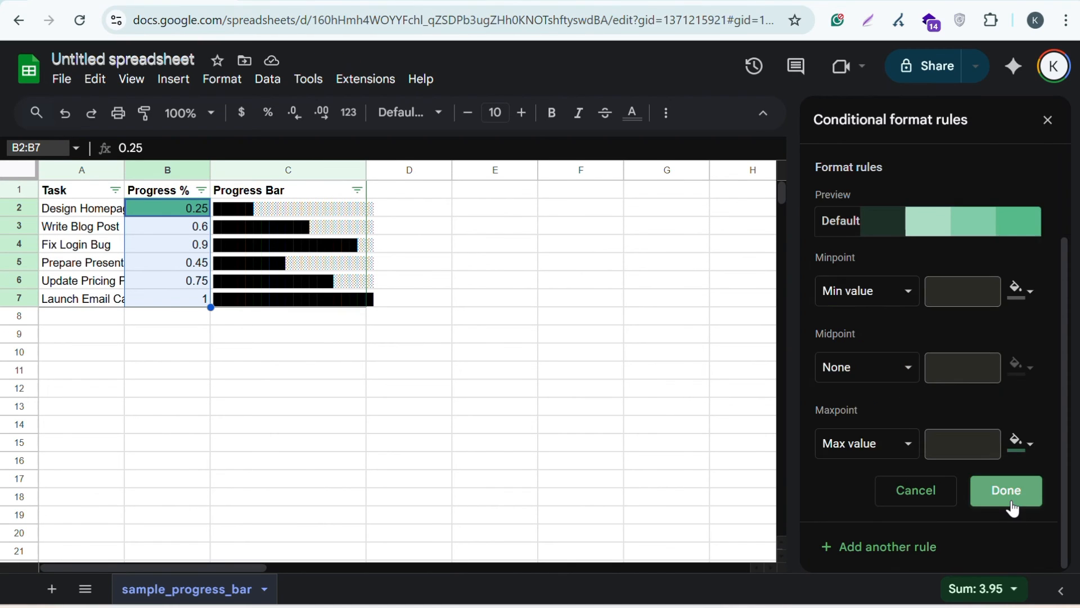
left_click(1010, 503)
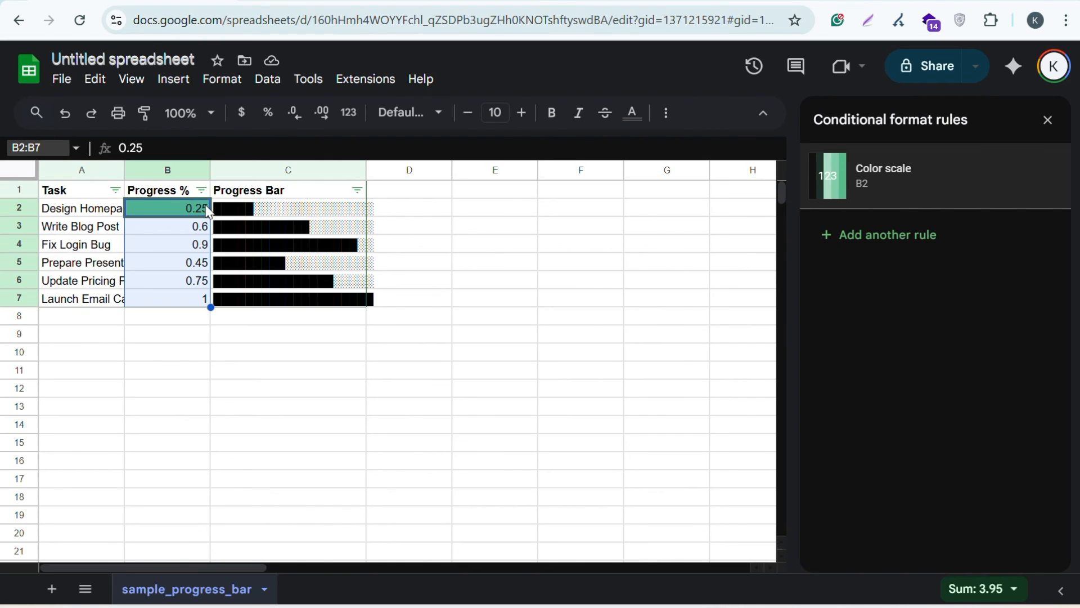
left_click(152, 352)
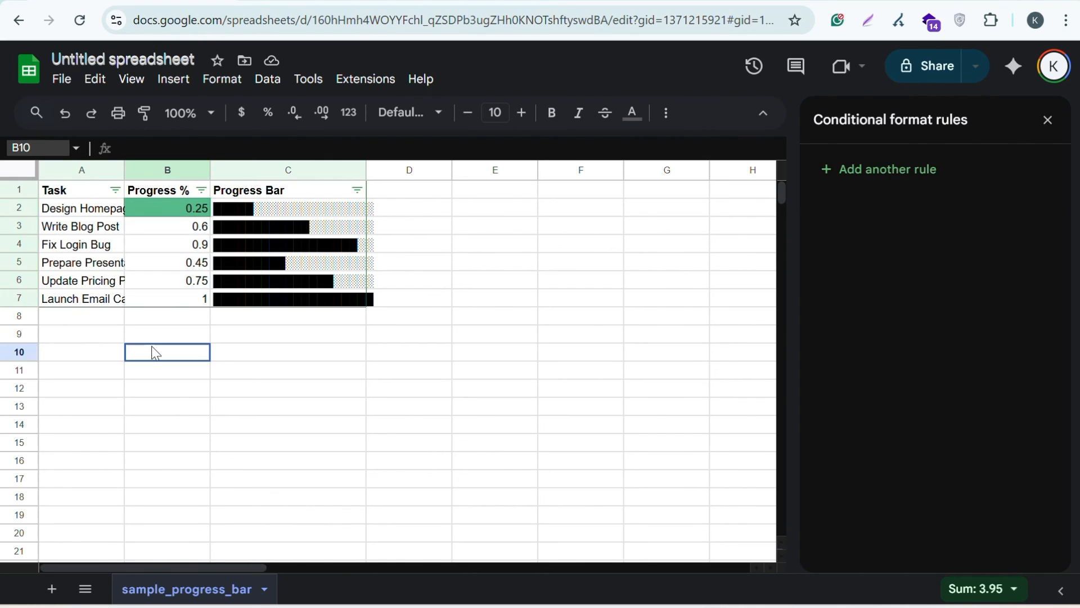
Inspect the shading by selecting B2, then B3:B7, then empty cell E5
left_click(203, 214)
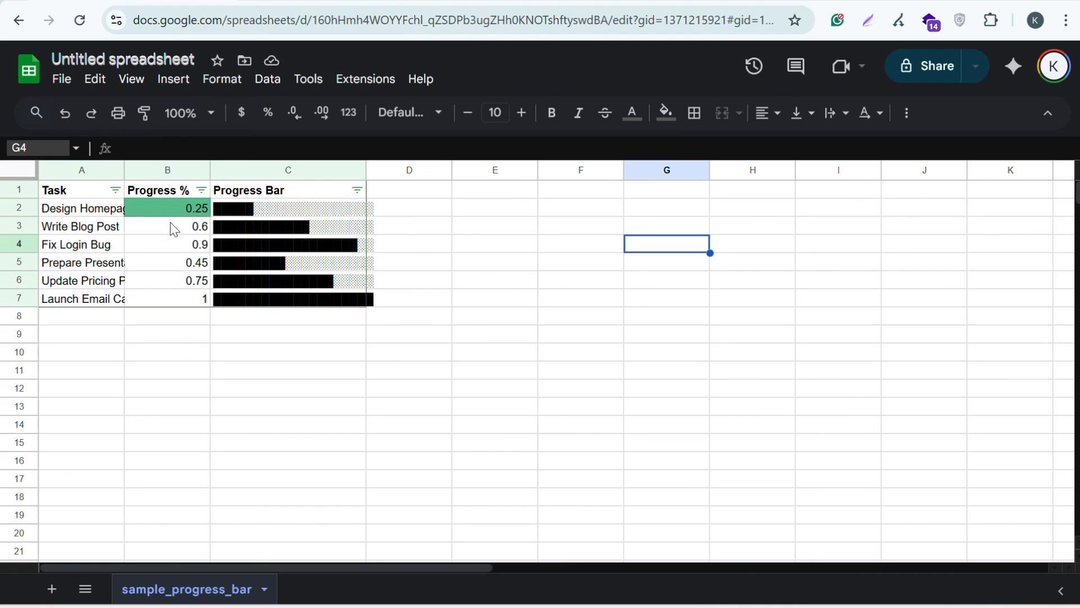
left_click_drag(171, 227, 186, 297)
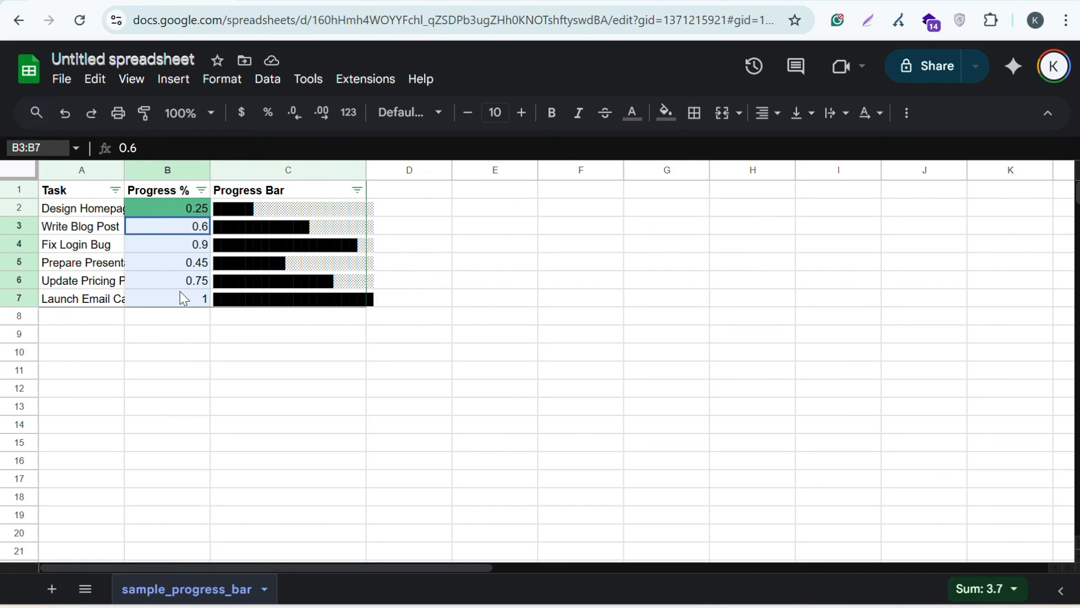
left_click(310, 360)
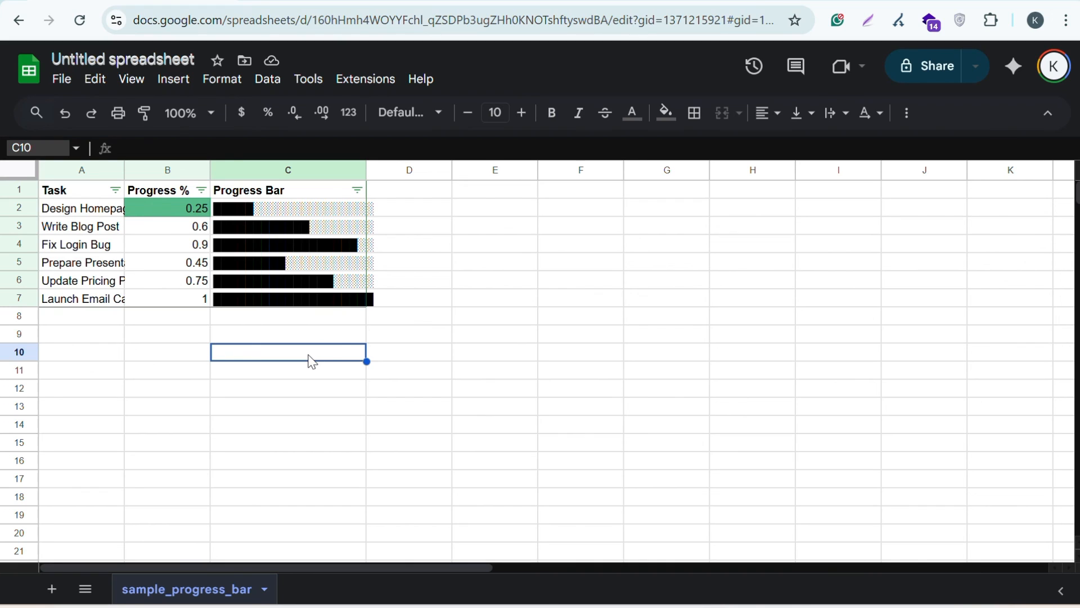
left_click(466, 264)
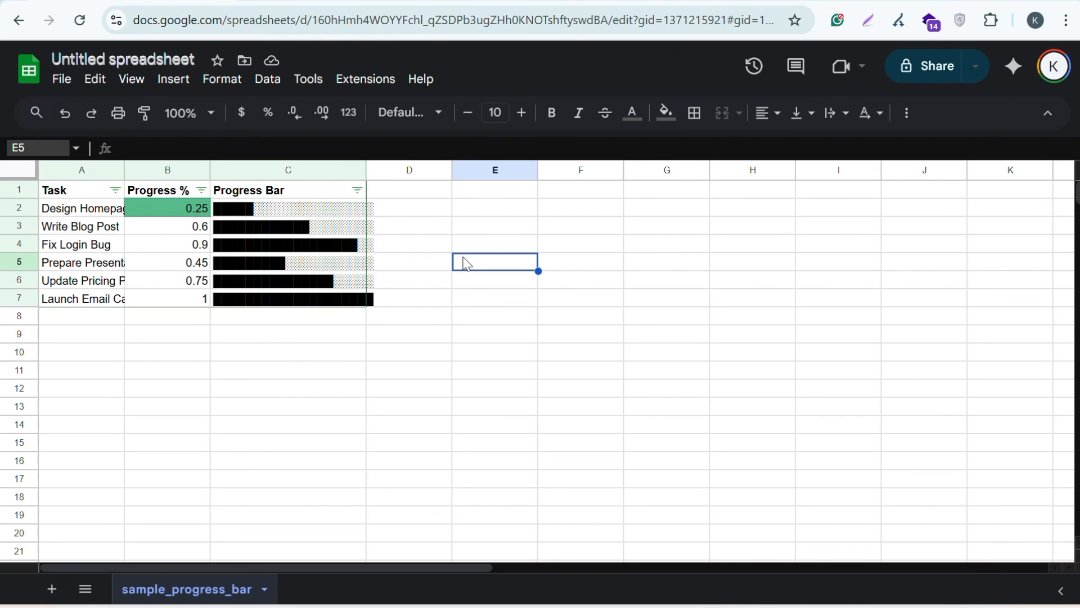